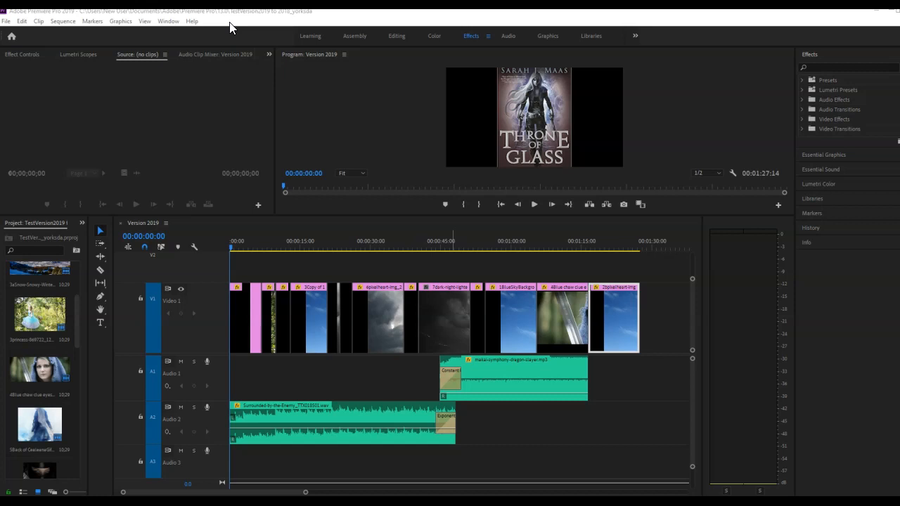
- Review the sequence settings, including editing mode, timebase, frame size and audio sample rate, and close them
click(62, 21)
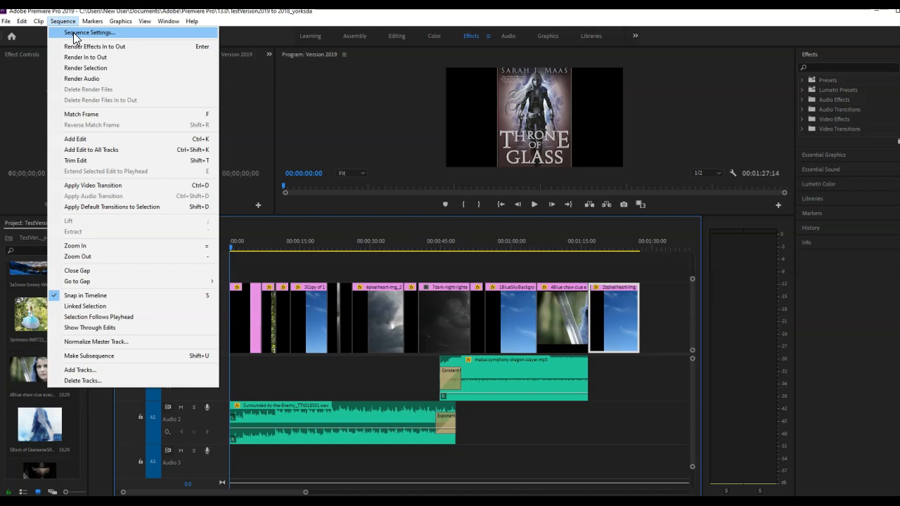
click(73, 32)
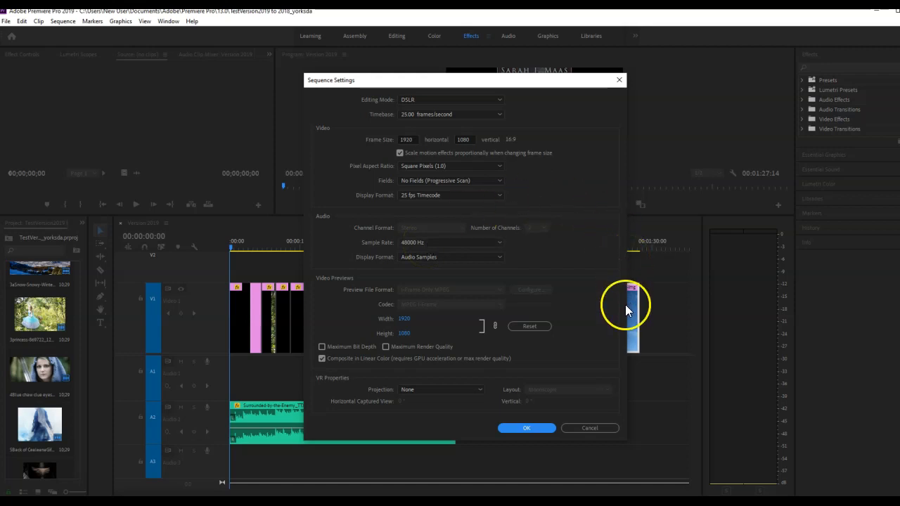
click(528, 427)
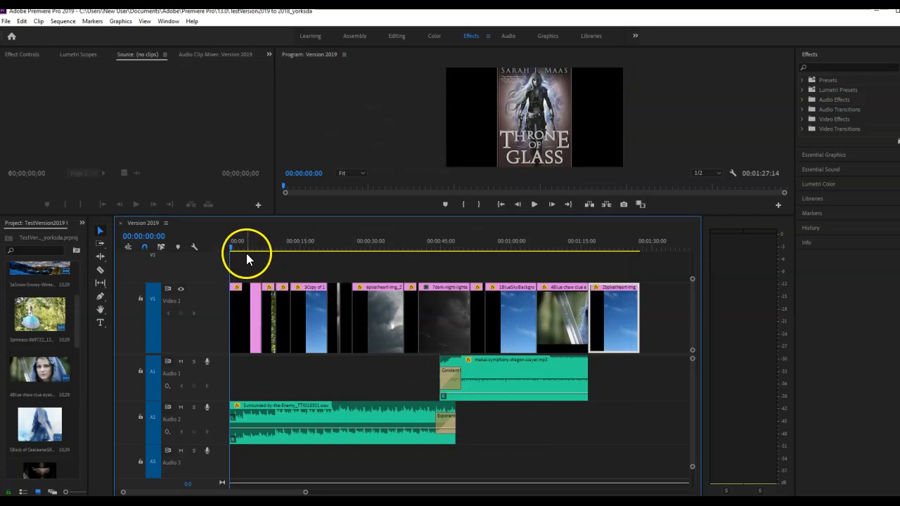
- Preview the sequence by scrubbing to the hooded woman clip, and return the playhead to the start
drag(230, 247, 551, 263)
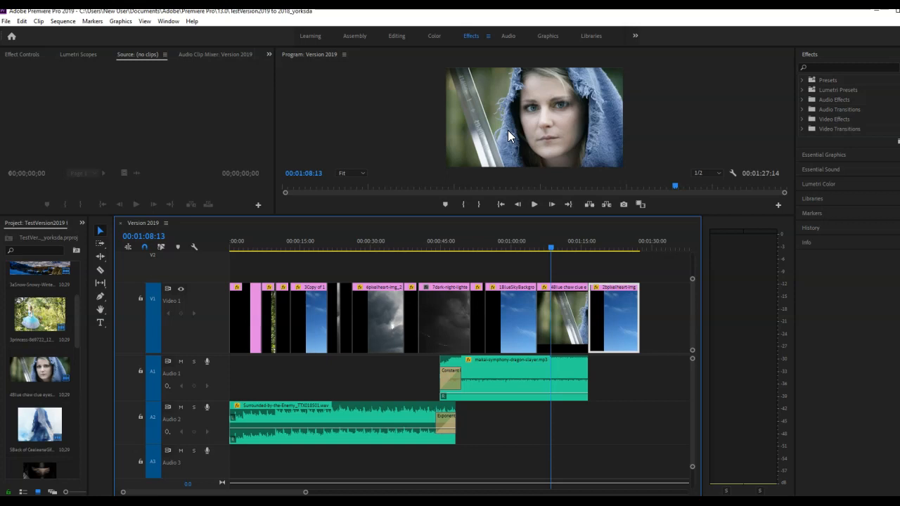
click(500, 204)
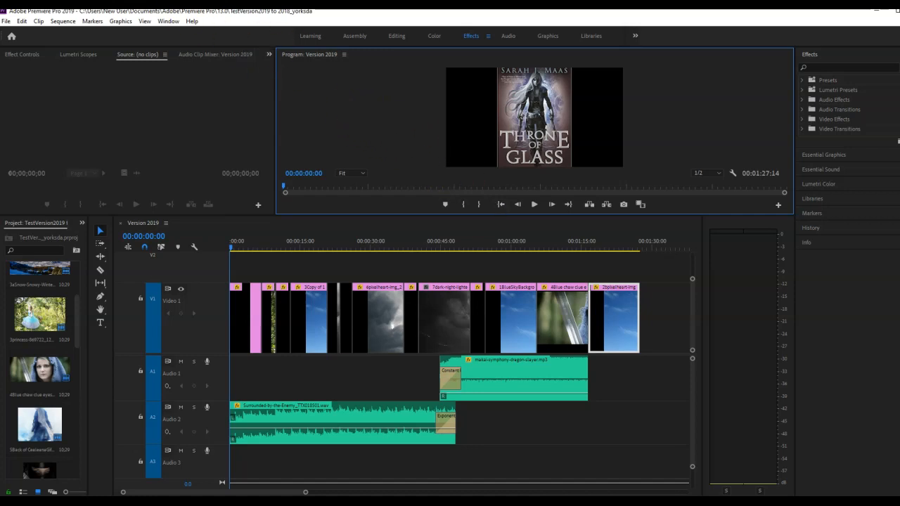
- Open the media export settings for the sequence and choose H.264 as the format
click(5, 22)
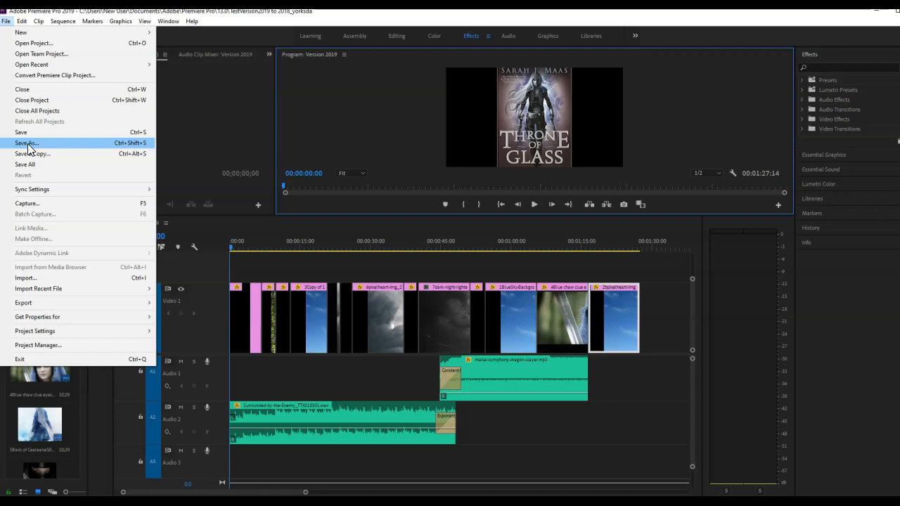
click(6, 21)
click(6, 21)
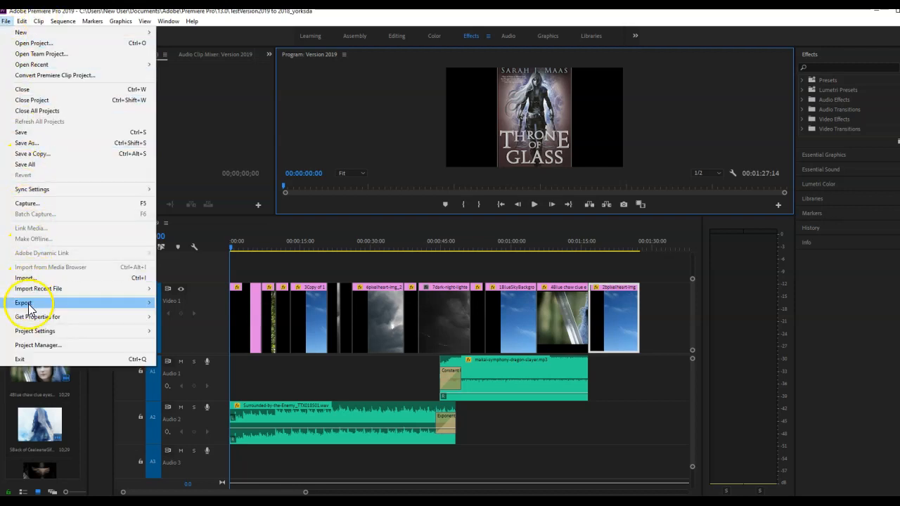
mouse_move(125, 303)
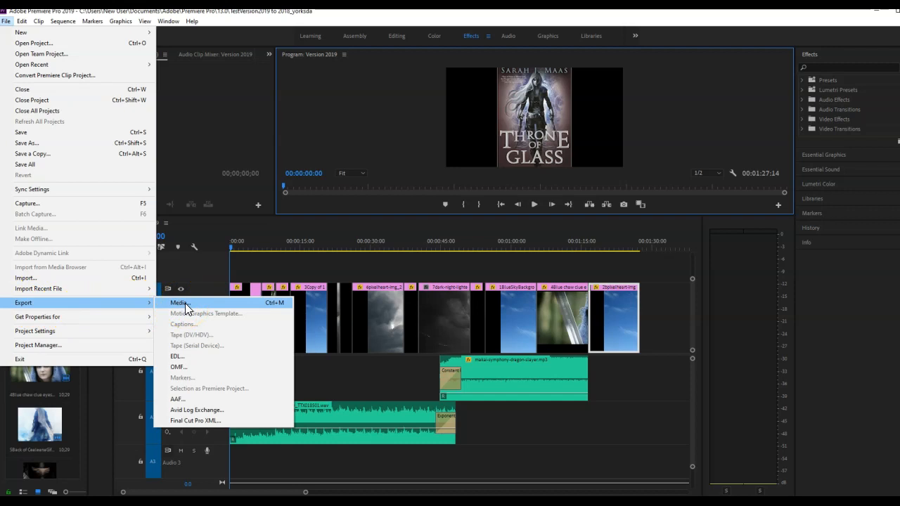
click(185, 303)
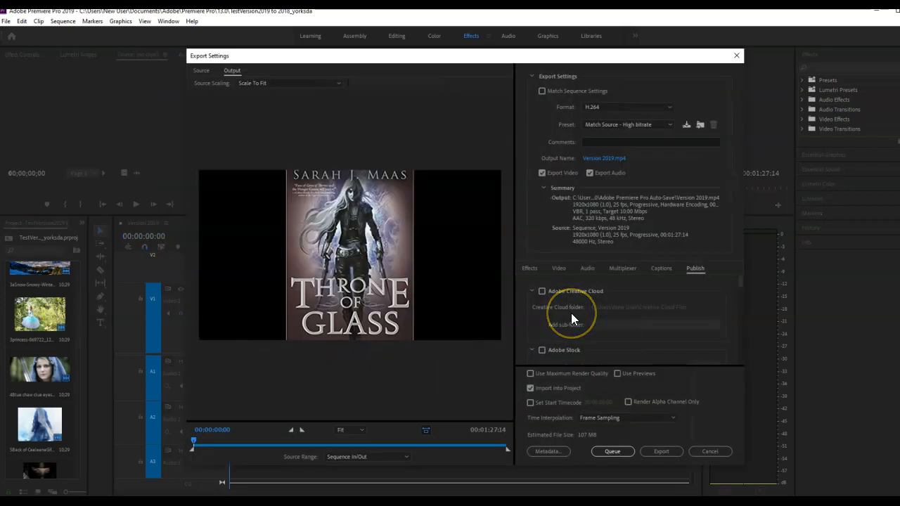
click(688, 150)
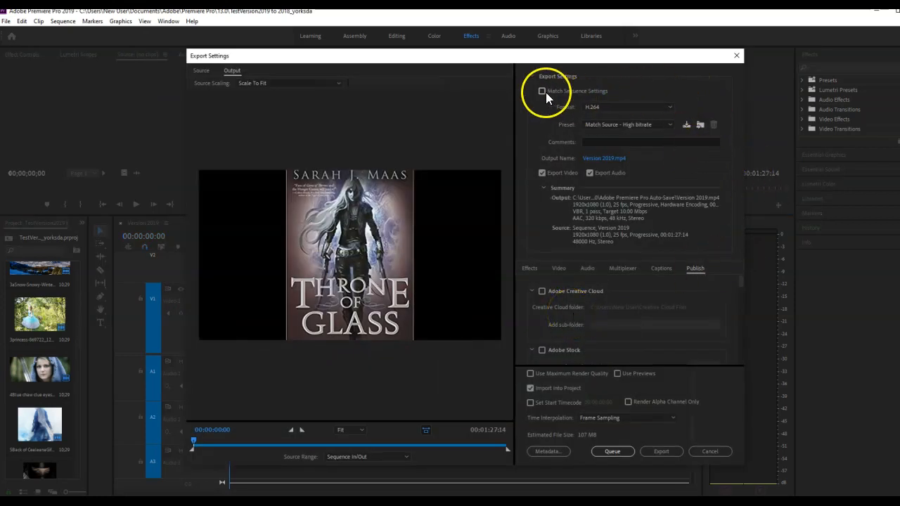
click(670, 109)
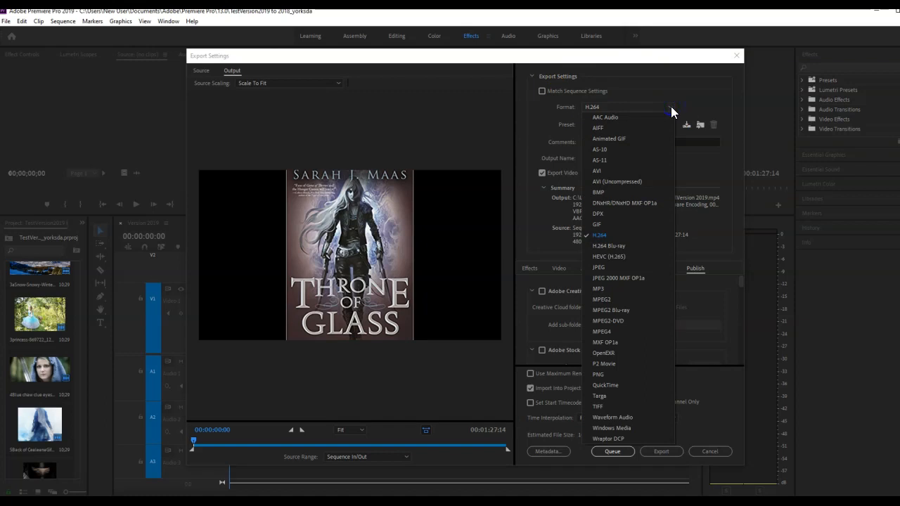
click(609, 236)
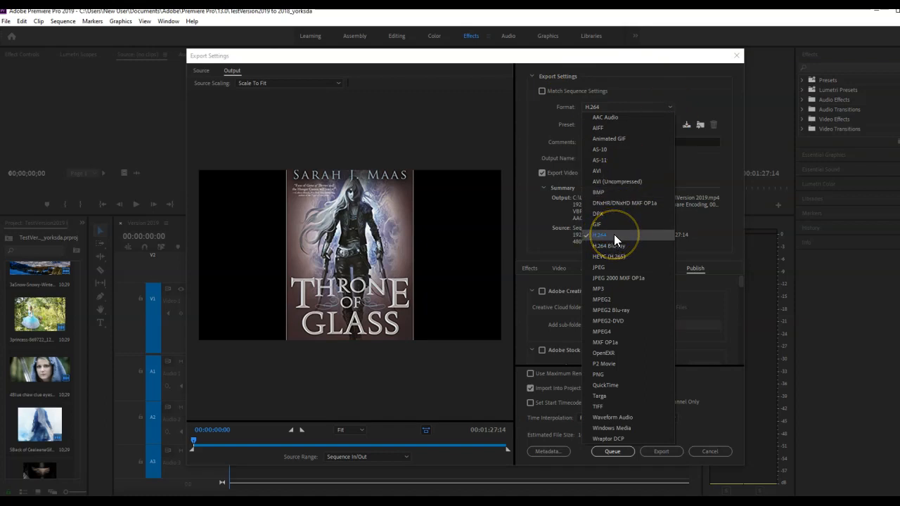
click(613, 234)
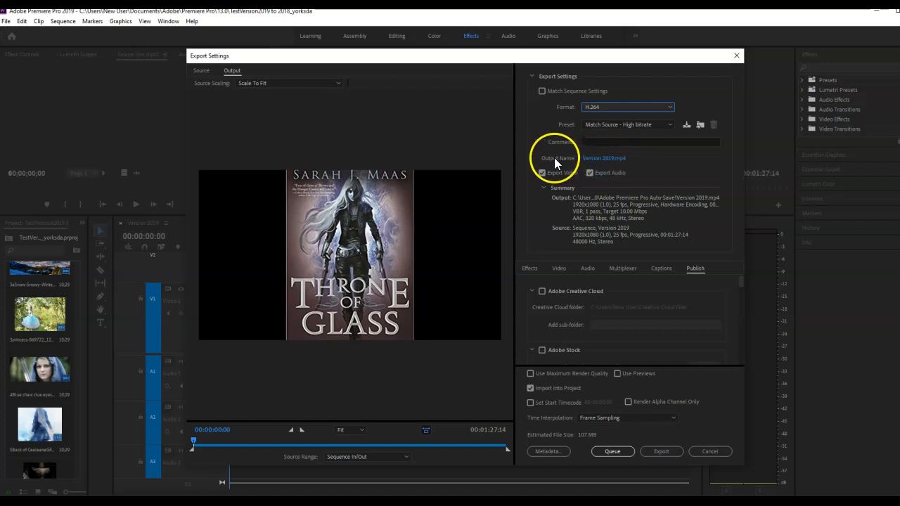
- Set the output file name to the creator's last name followed by "Throne of Glass Export" and save it
click(606, 160)
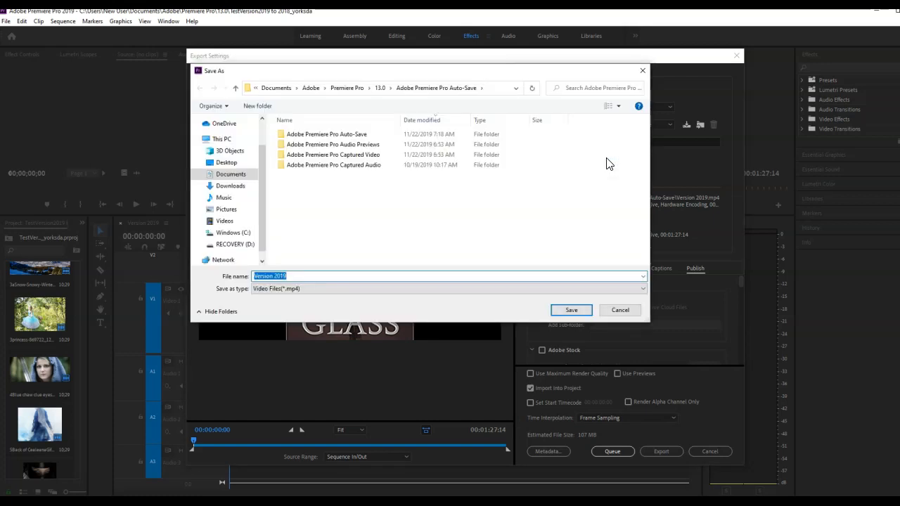
key(BackSpace)
text(YorksThrone of Glass Export)
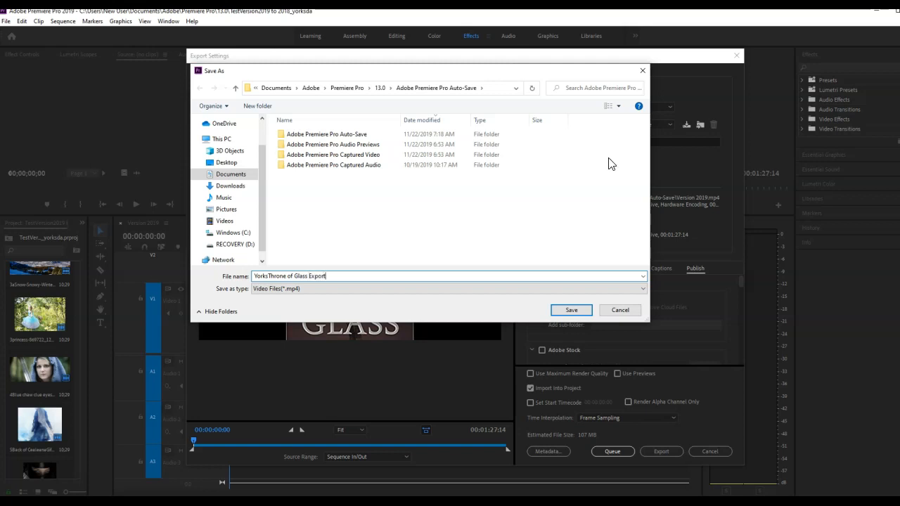
click(570, 311)
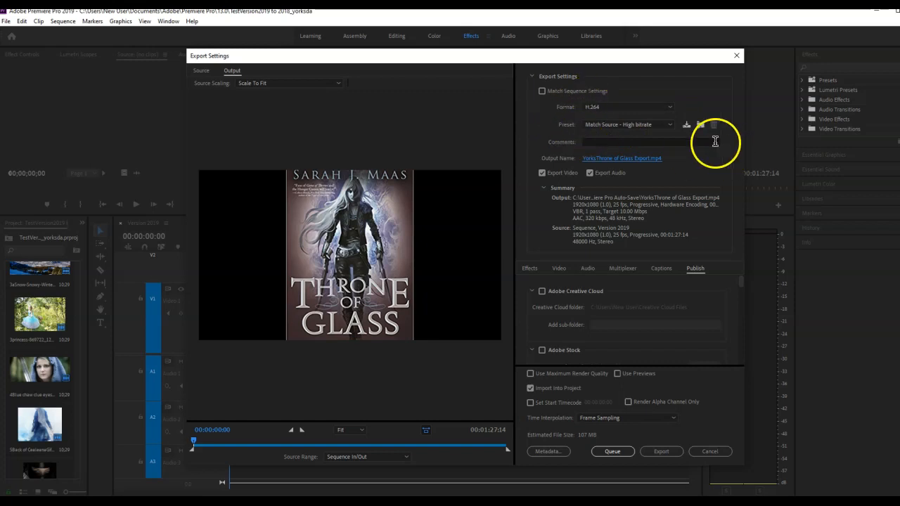
- Apply the YouTube 1080p Full HD preset and enable Use Maximum Render Quality
click(669, 124)
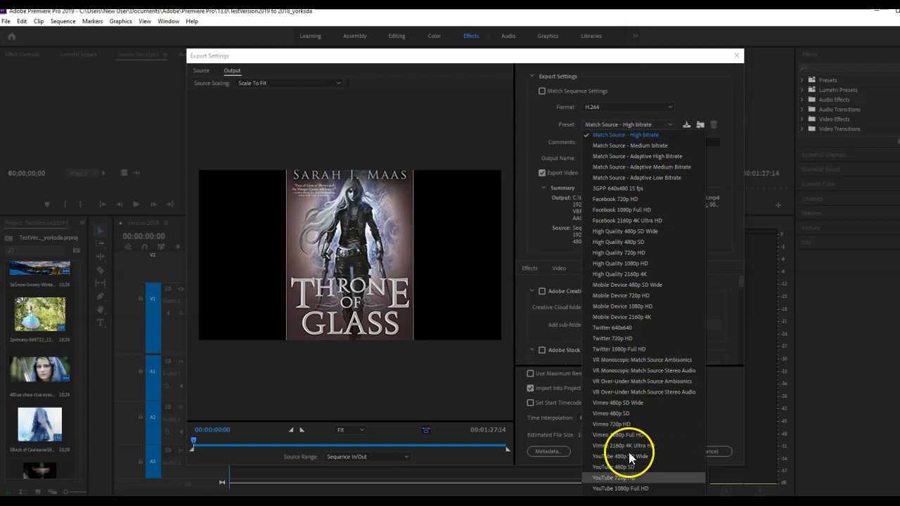
click(599, 490)
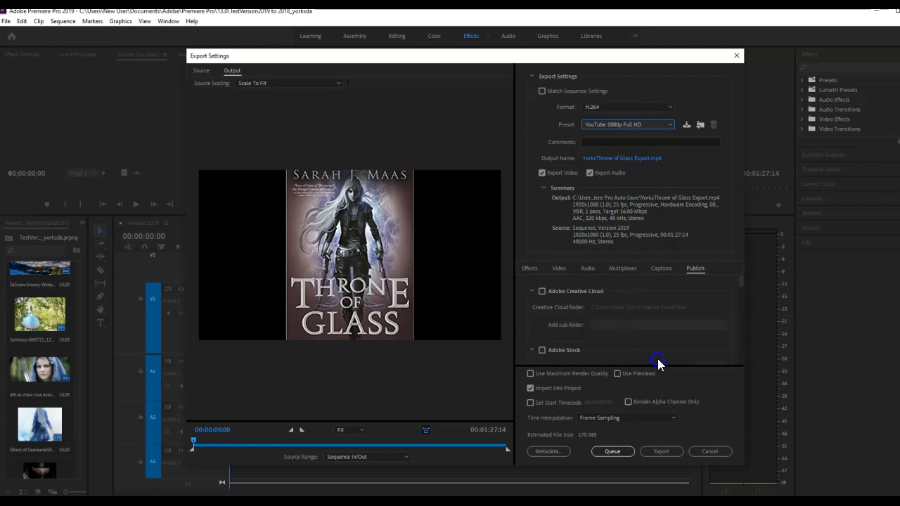
click(531, 373)
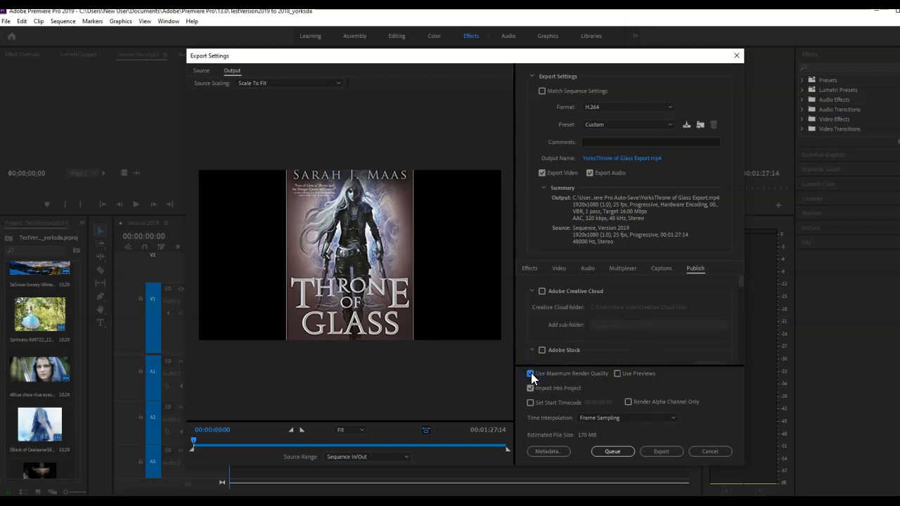
- Enable Render at Maximum Depth in the export's basic video settings
click(559, 268)
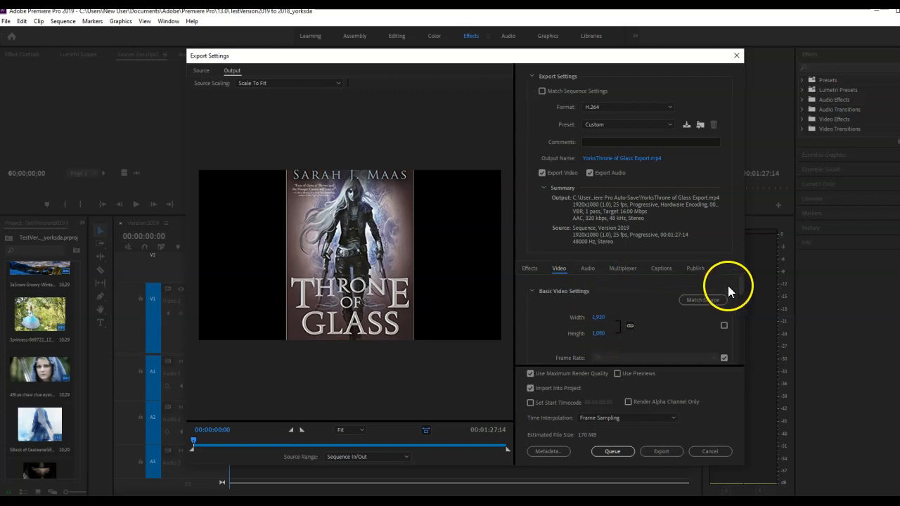
drag(741, 278, 740, 303)
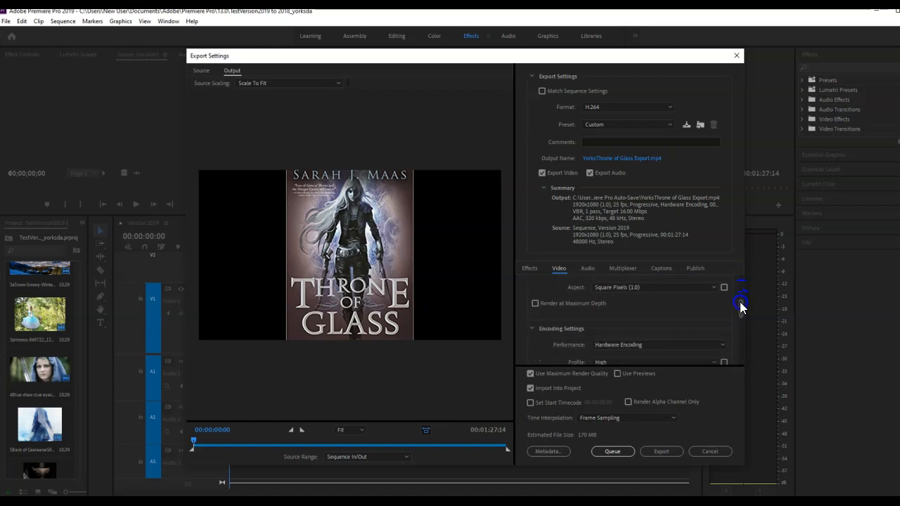
click(535, 305)
- Set the bitrate encoding to VBR, 2 pass with a maximum bitrate of 34.83 Mbps
drag(742, 307, 739, 342)
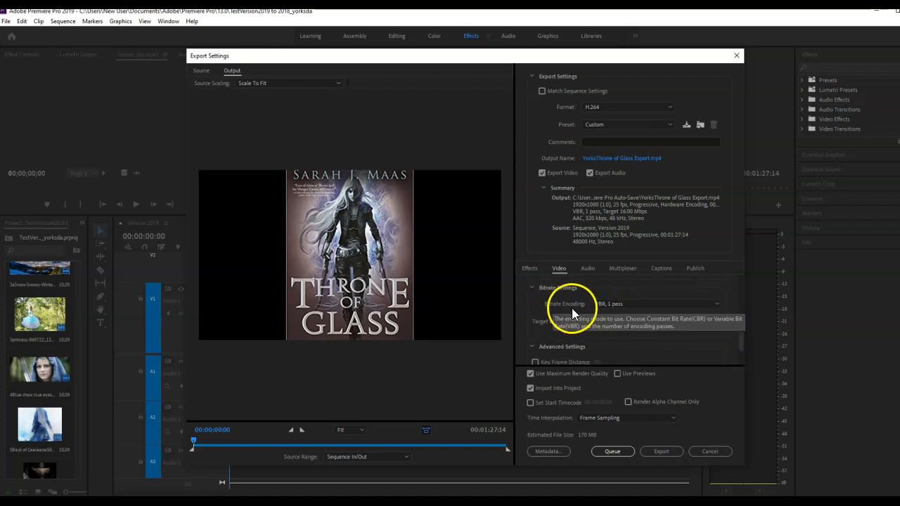
click(716, 303)
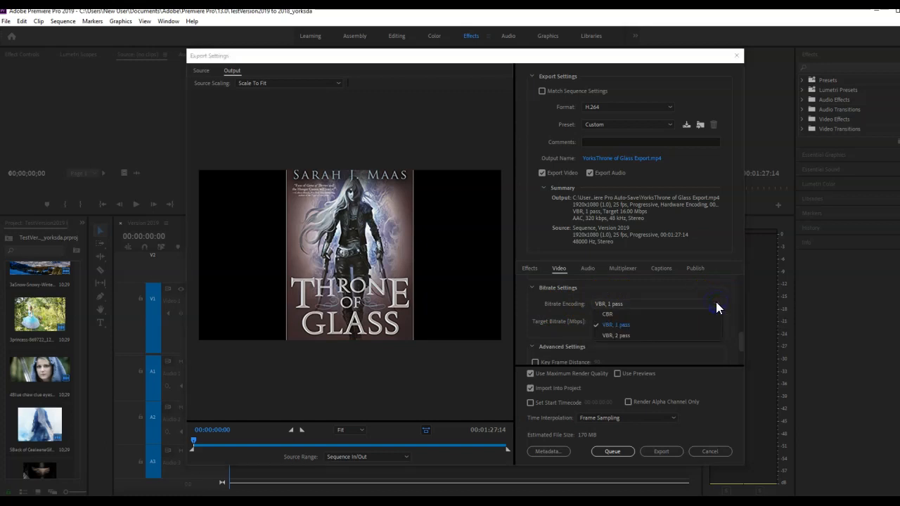
click(612, 333)
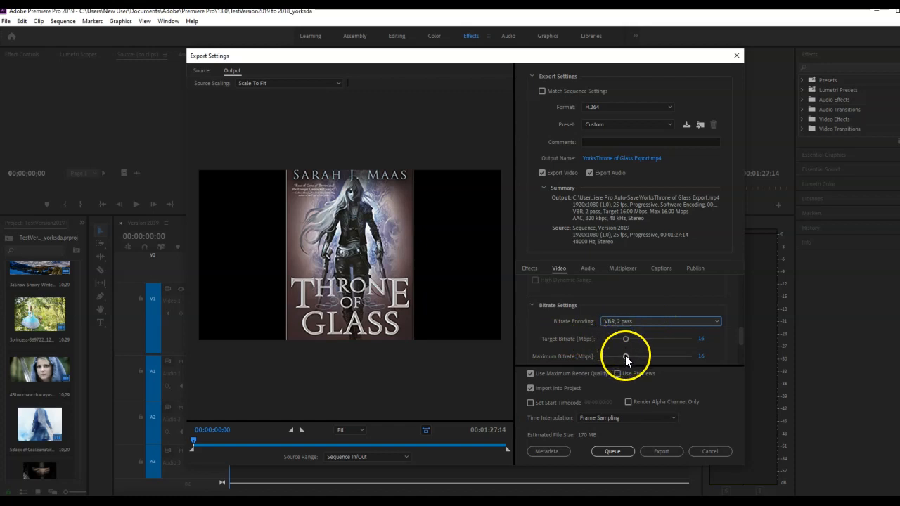
drag(625, 357, 654, 358)
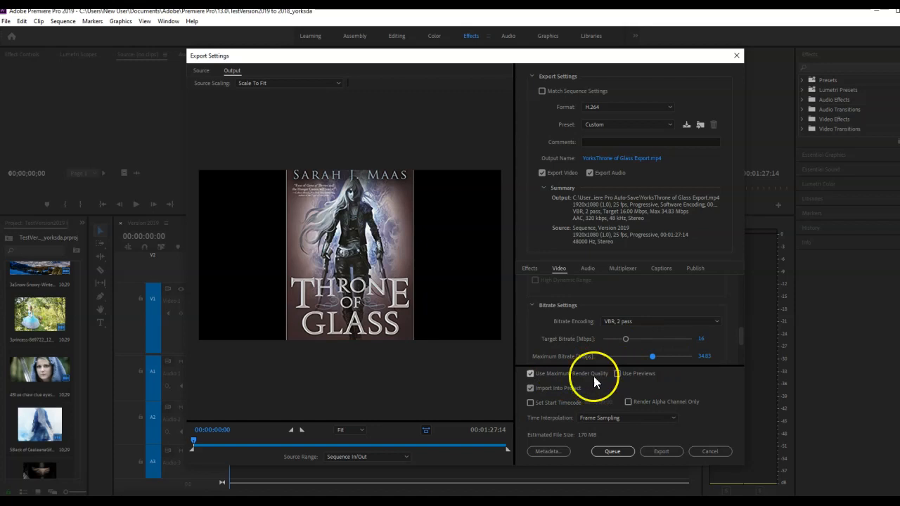
- Review the export's audio format, codec, sample rate and bitrate settings, and its publishing options
click(586, 269)
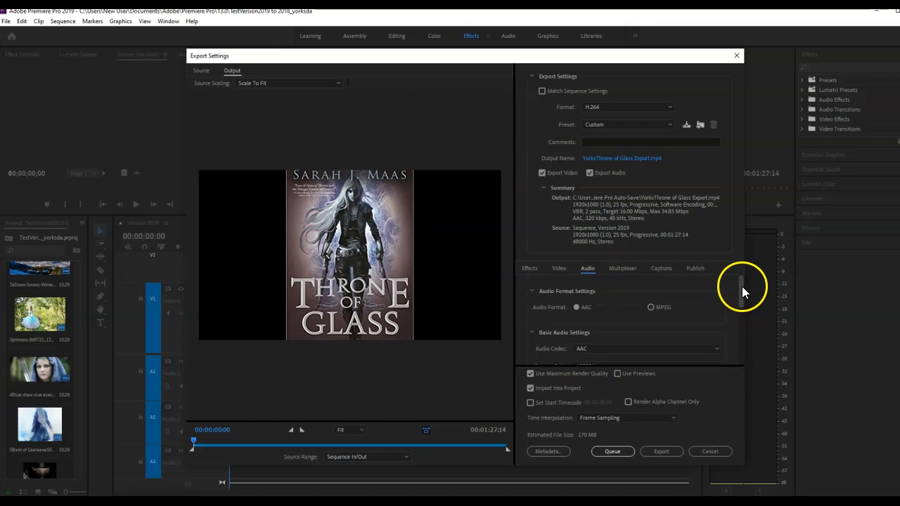
drag(742, 289, 743, 295)
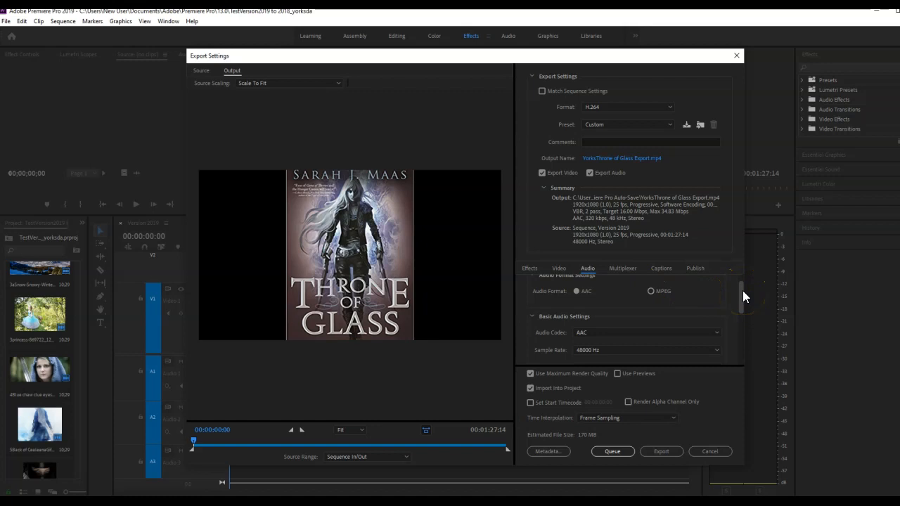
drag(742, 295, 743, 329)
drag(742, 334, 743, 352)
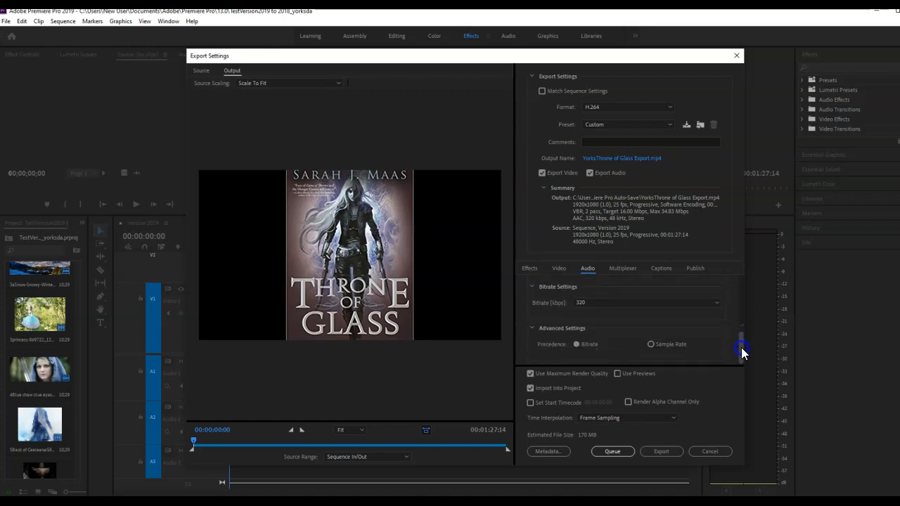
click(695, 268)
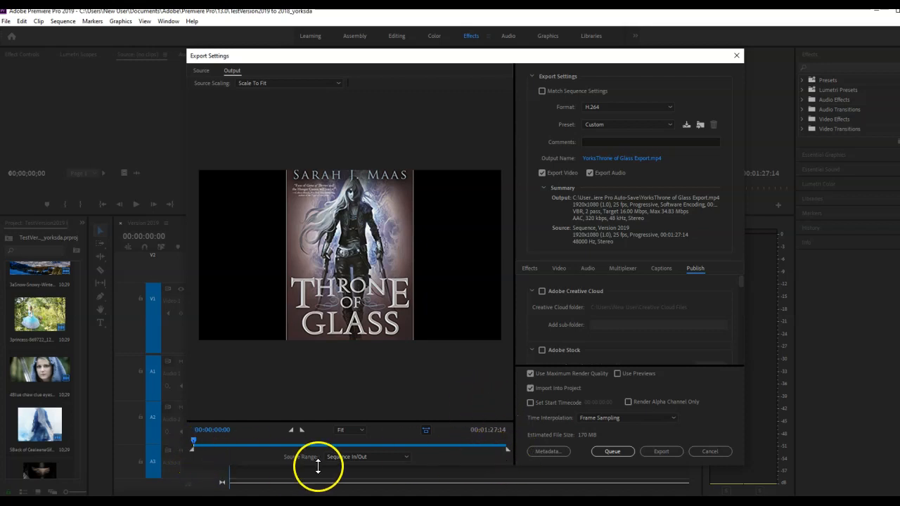
- Set the source range to Sequence In/Out, spanning the full timeline, and export the video
click(408, 456)
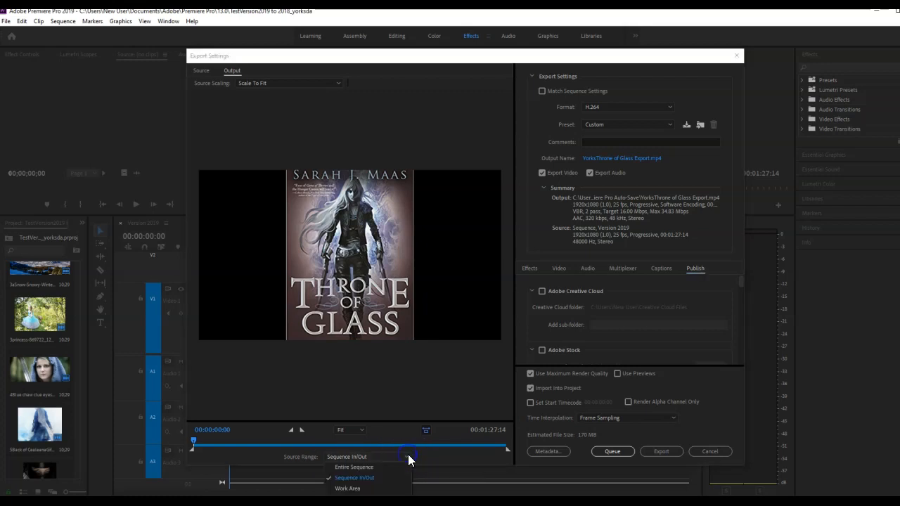
click(372, 479)
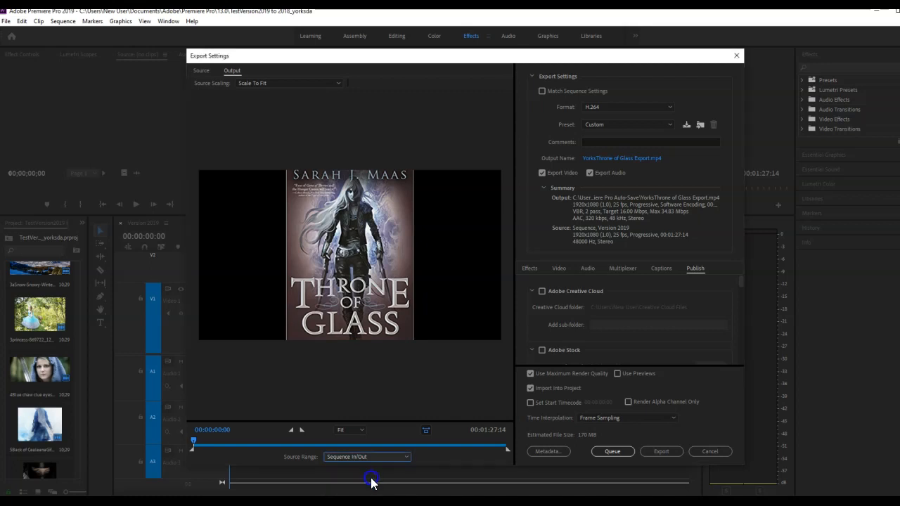
click(194, 450)
mouse_move(508, 449)
mouse_down()
mouse_move(491, 456)
mouse_move(513, 456)
mouse_up()
click(663, 451)
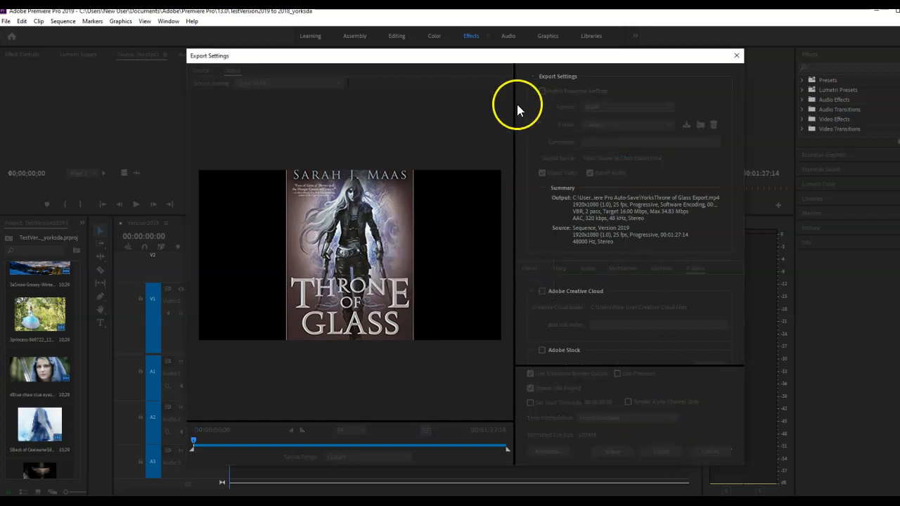